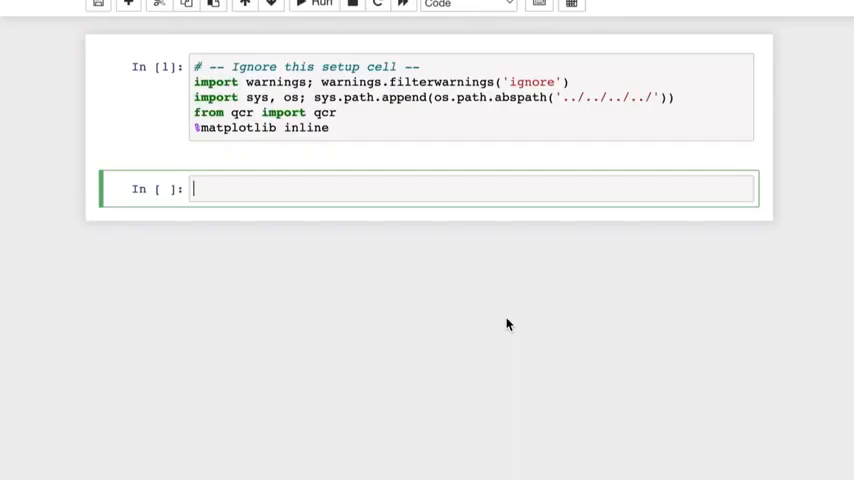
type("circuit =")
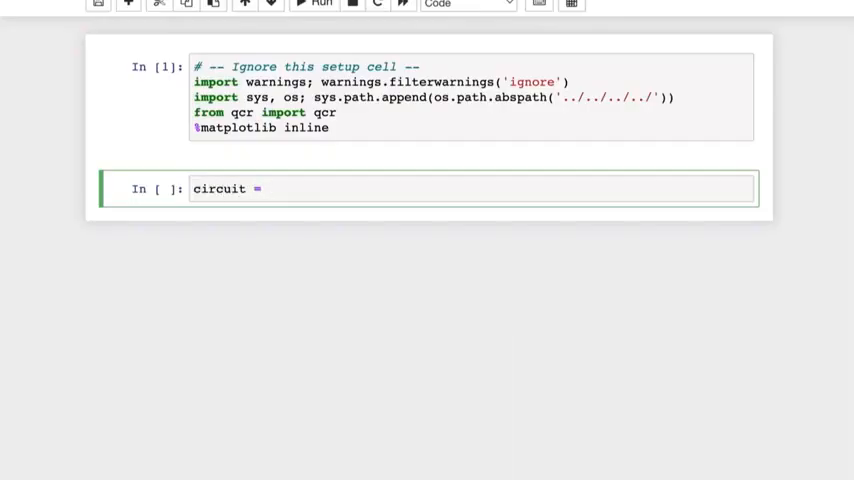
type(" qcr(")
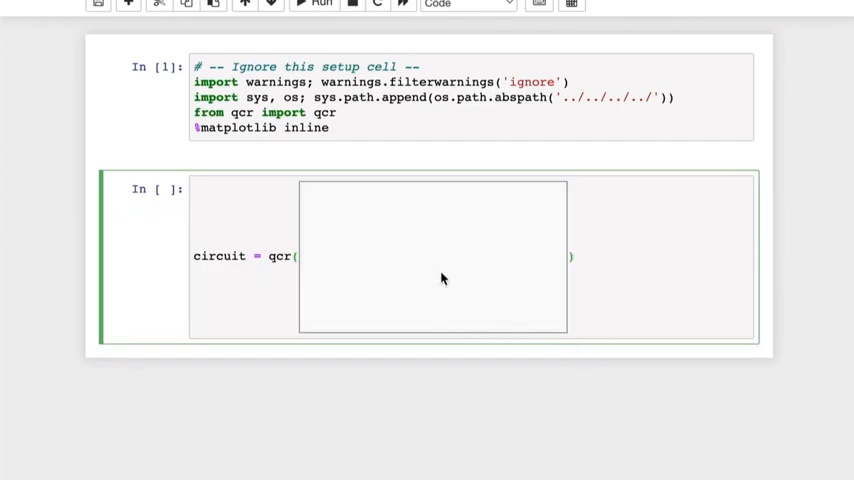
Step: Open the empty qcr canvas full-screen for sketching
left_click(537, 308)
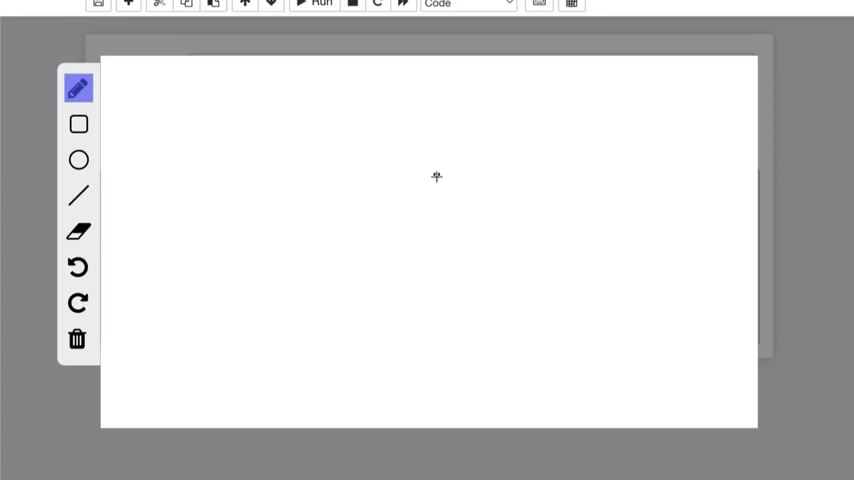
Step: Sketch a qubit wire with an E gate box, add circuit.draw() and run to plot q_0 with an E box
left_click_drag(225, 231, 353, 231)
mouse_move(355, 200)
left_mouse_down()
mouse_move(377, 268)
mouse_move(423, 210)
mouse_move(365, 197)
mouse_move(356, 200)
mouse_move(400, 247)
mouse_move(402, 213)
mouse_move(523, 236)
left_mouse_up()
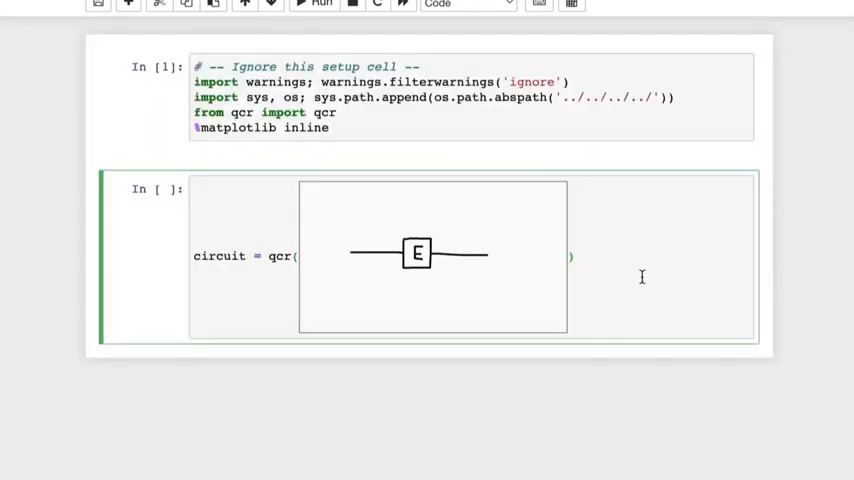
key("Return")
type("circuit.draw(")
key("shift+Return")
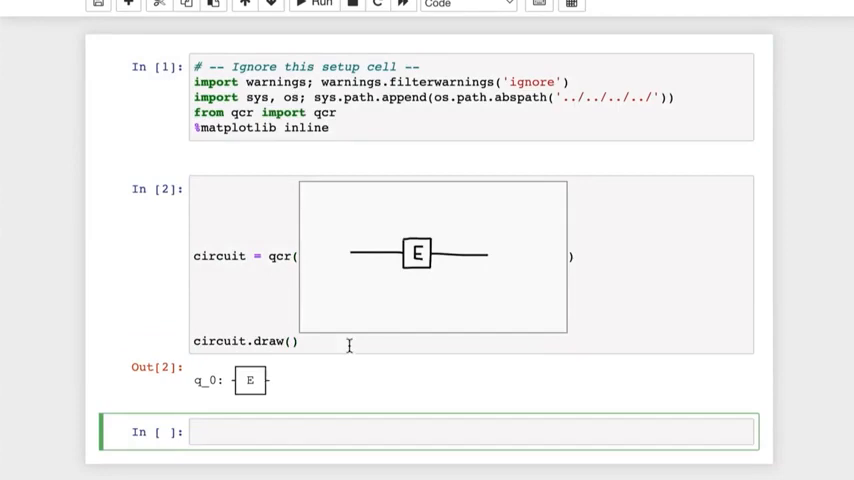
left_click(275, 255)
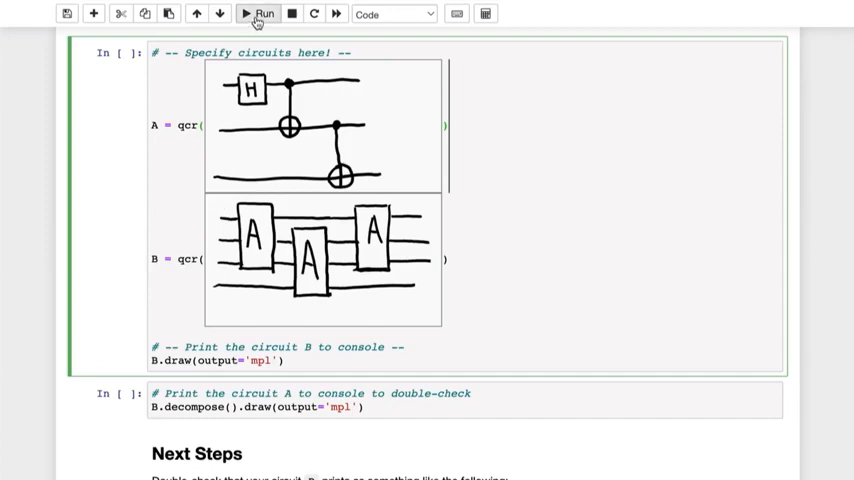
Step: Run the cell defining A and B, plotting B as three staggered A blocks on q0–q3
left_click(257, 14)
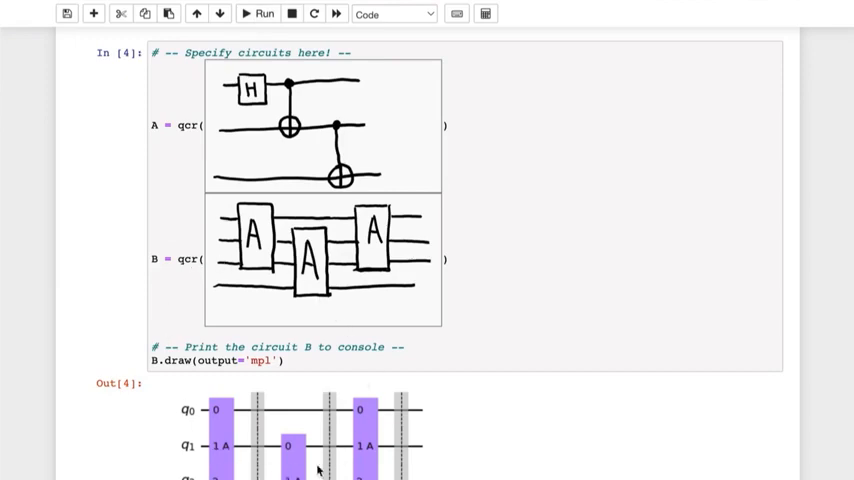
scroll(410, 405, "down", 4)
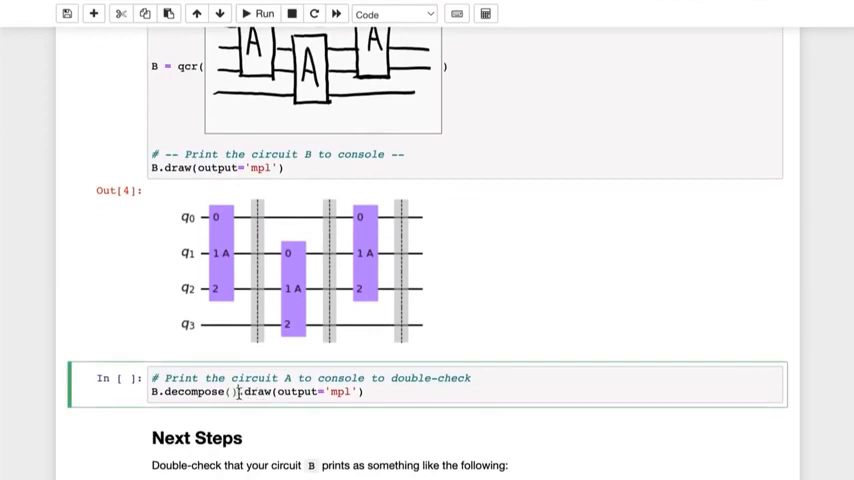
Step: Run the B.decompose().draw(output='mpl') check cell to show B as H and CNOT gates on q0–q3
left_click_drag(238, 391, 157, 391)
left_click(369, 392)
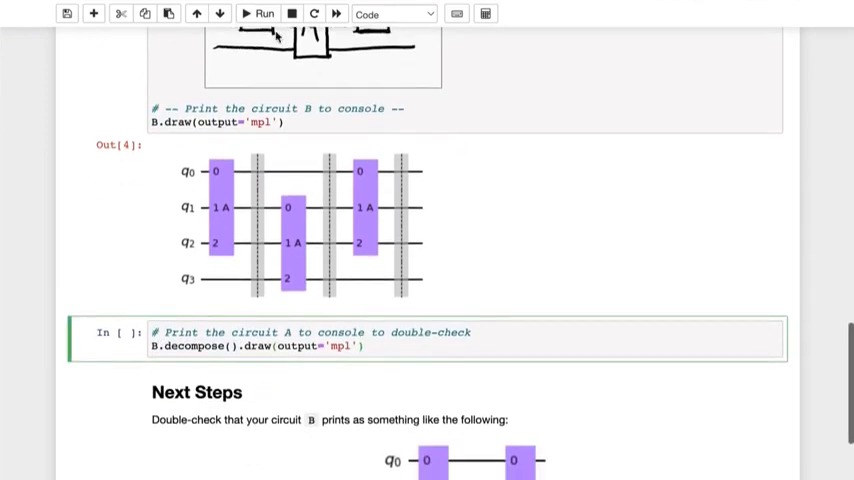
left_click(258, 13)
scroll(370, 235, "up", 5)
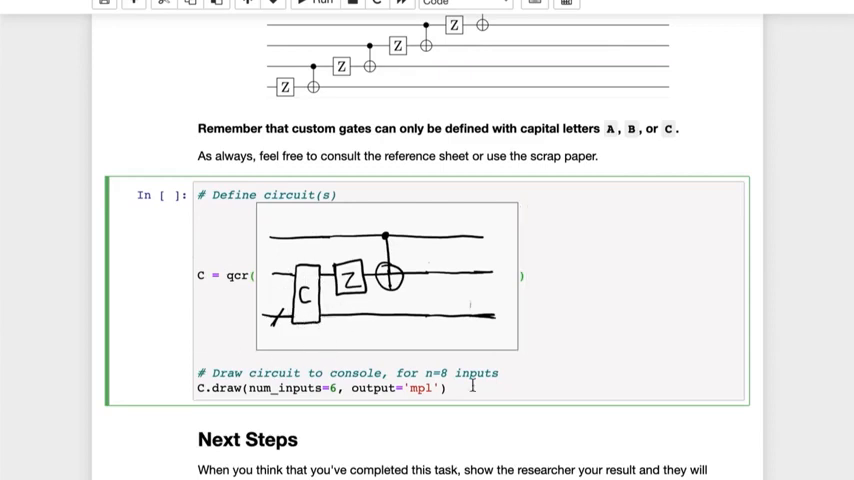
Step: Run the circuit C cell, plotting the Z-gate and CNOT staircase across q0–q5
left_click(310, 4)
scroll(491, 135, "down", 5)
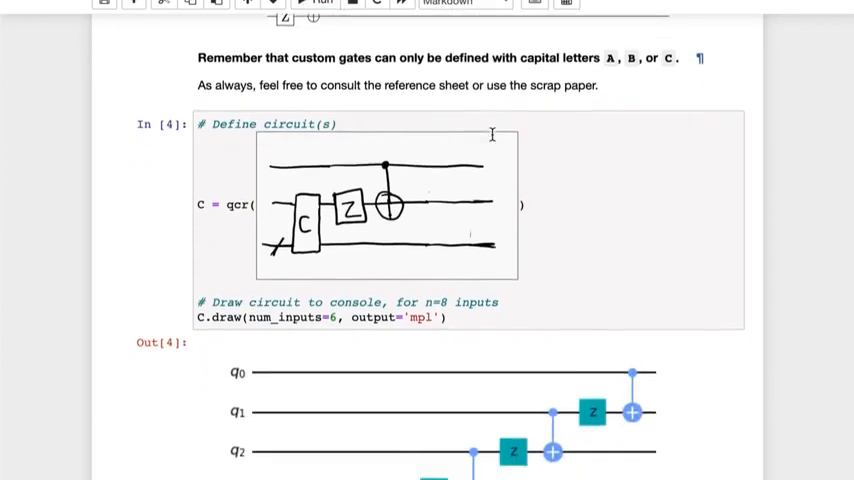
scroll(491, 135, "down", 2)
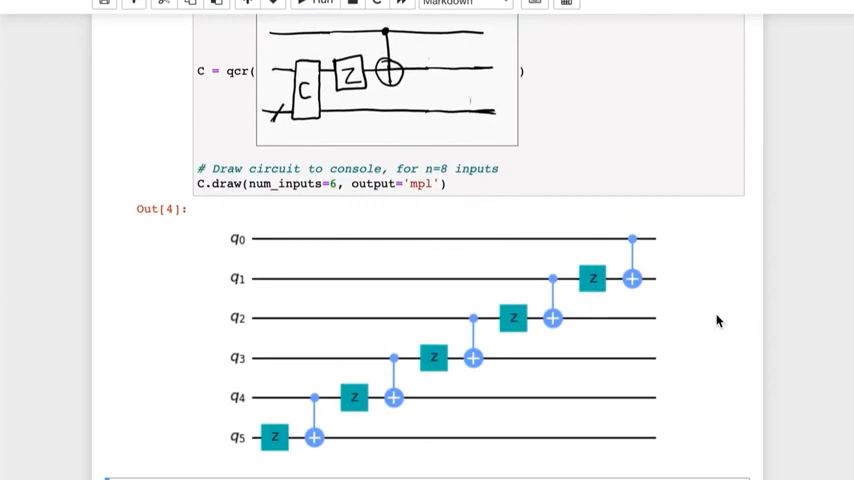
scroll(717, 320, "up", 2)
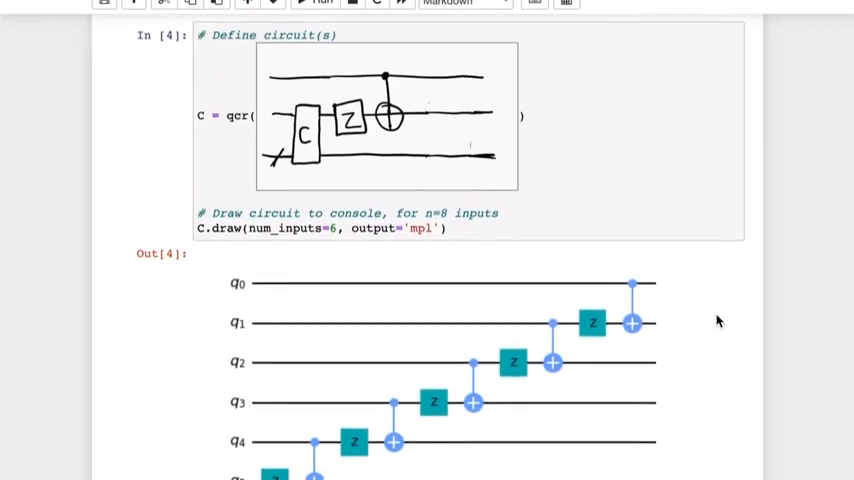